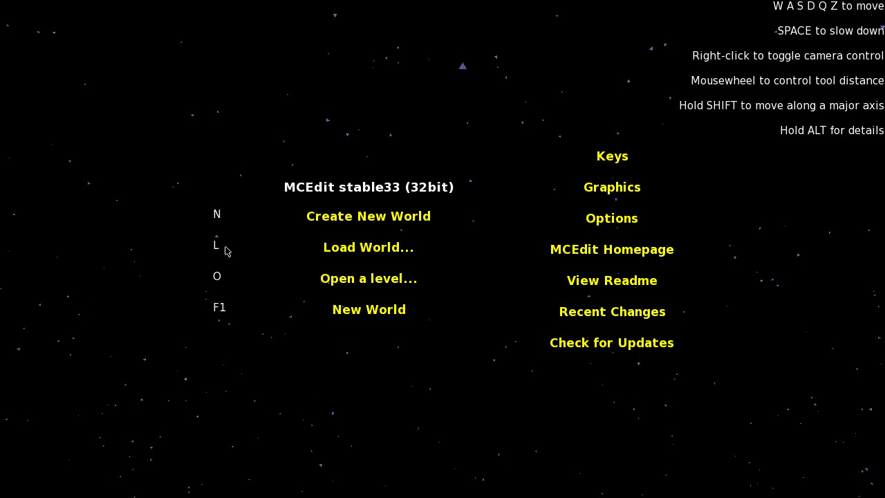
Load the saved world named New World for editing.
left_click(341, 249)
left_click(388, 168)
left_click(385, 155)
left_click(381, 167)
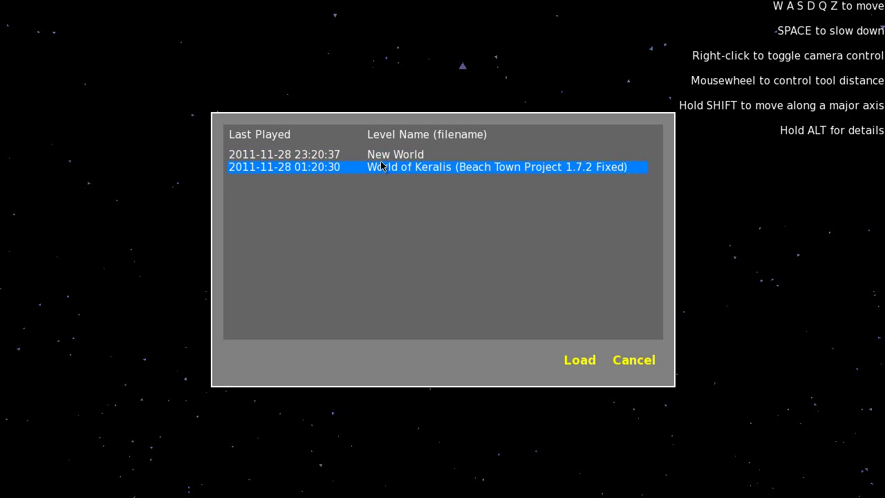
left_click(382, 156)
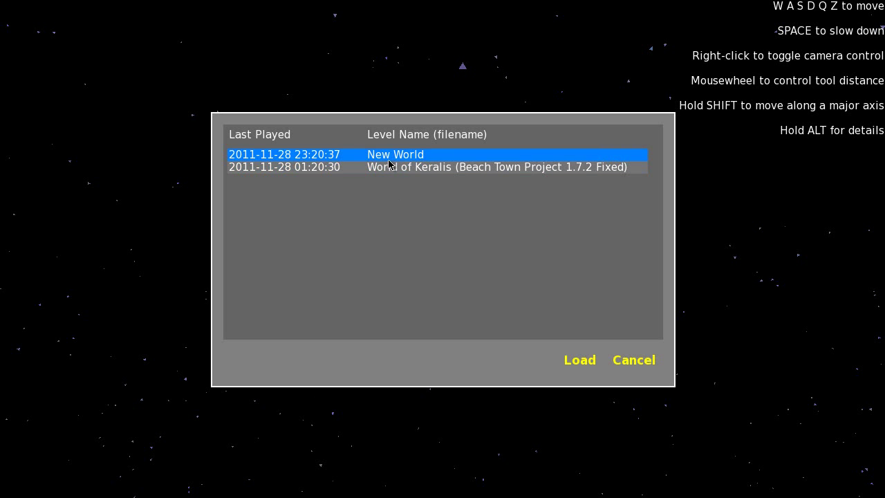
left_click(577, 362)
key("s")
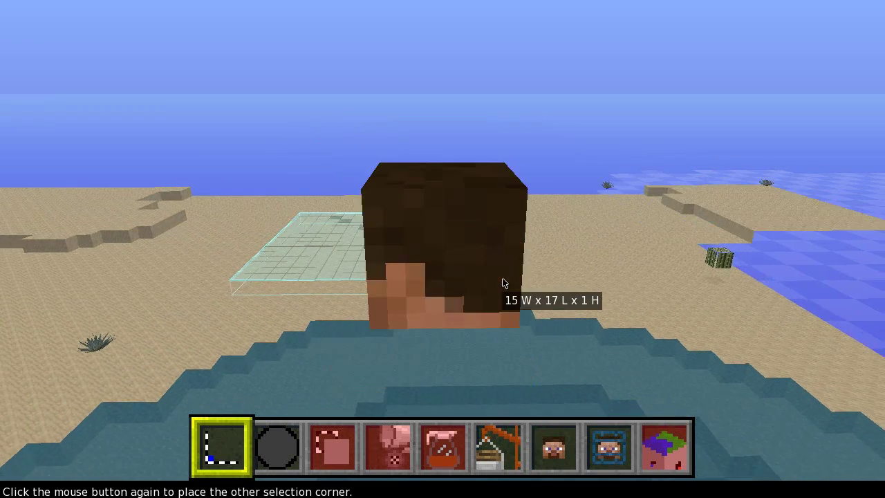
left_click(431, 280)
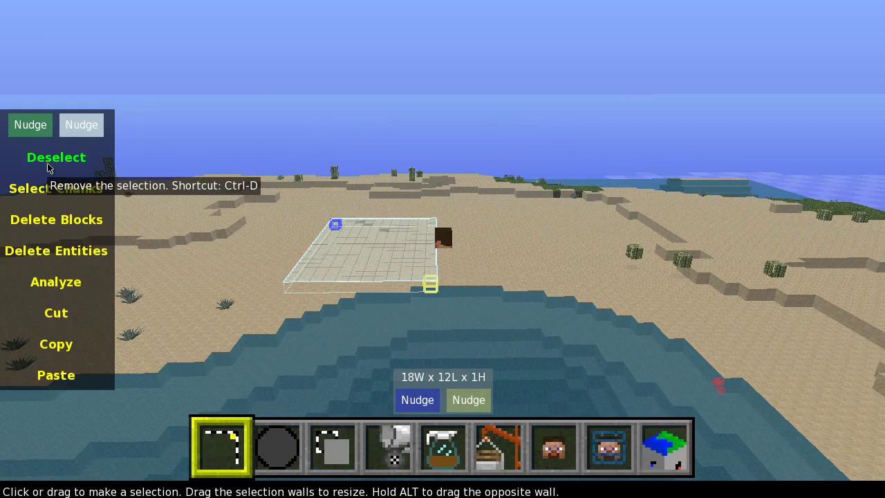
left_click(54, 156)
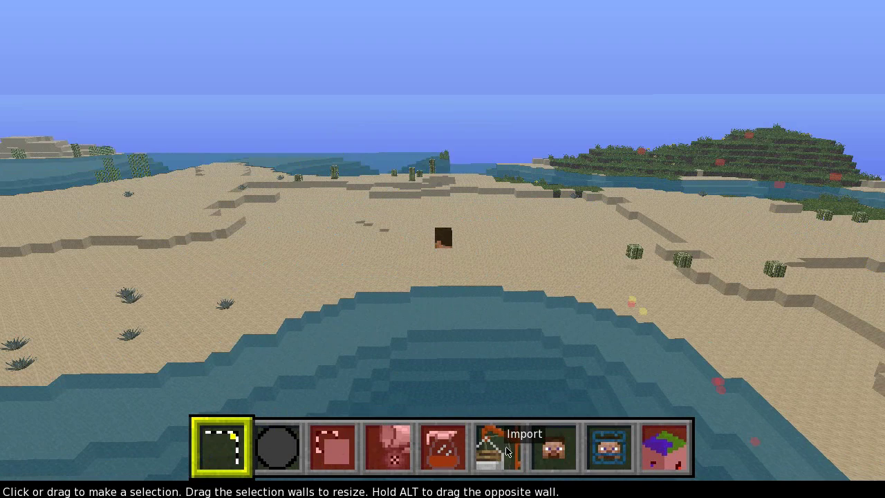
Import the file Minecraft Tutorial - Modern House One.schematic from the MCEdit-schematics folder.
key("s")
key("w")
right_click_drag(446, 316, 443, 248)
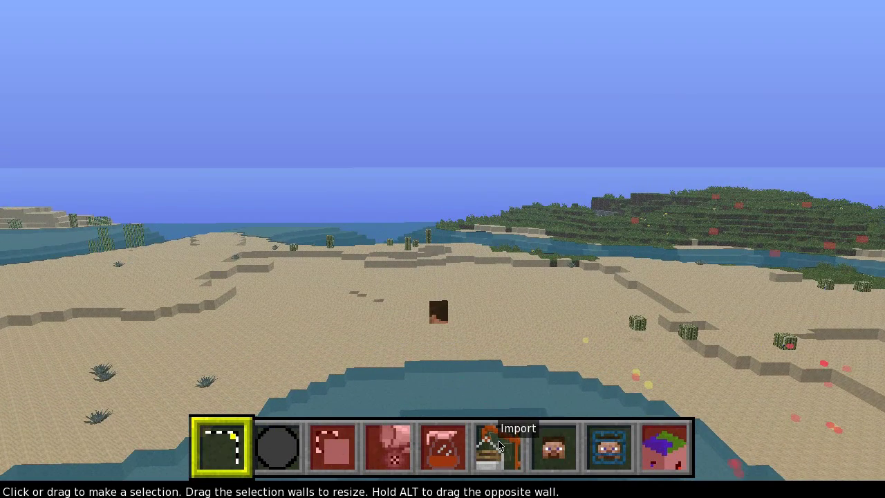
left_click(498, 446)
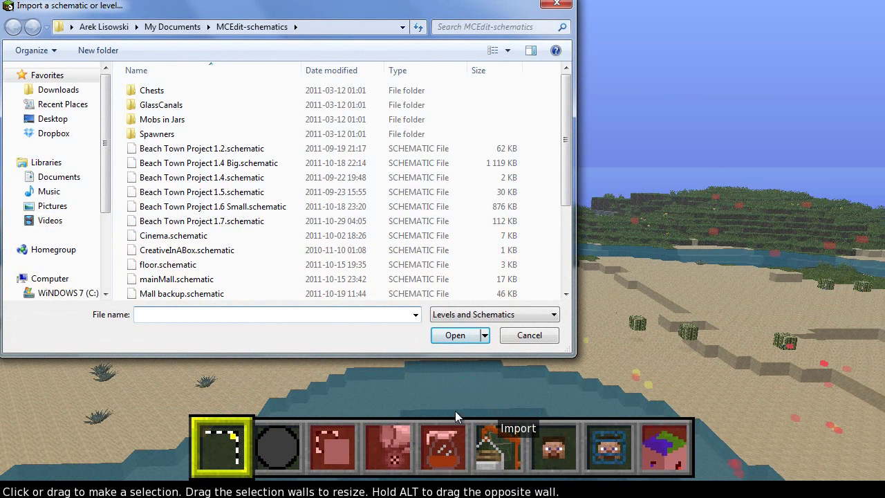
left_click(224, 208)
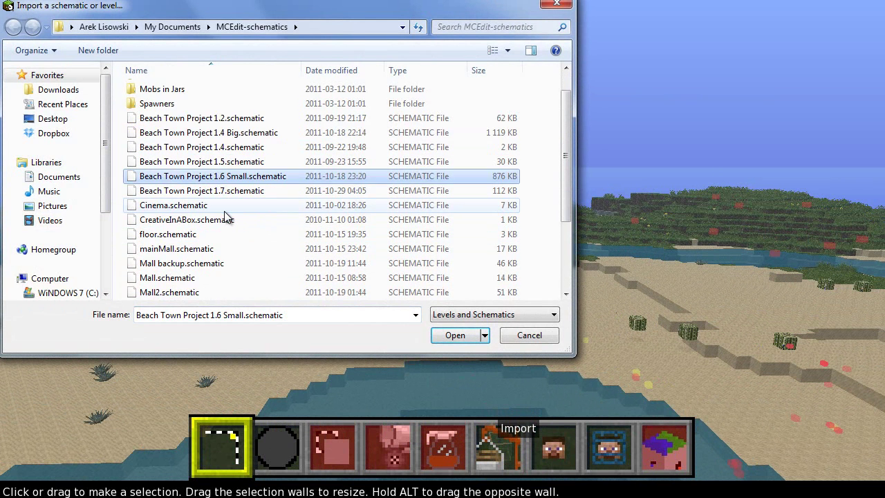
scroll(226, 219, "down", 2)
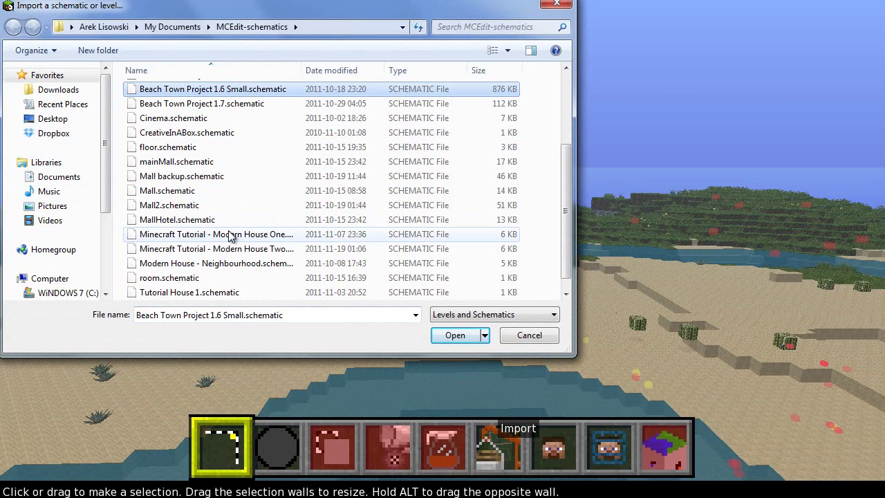
left_click(193, 239)
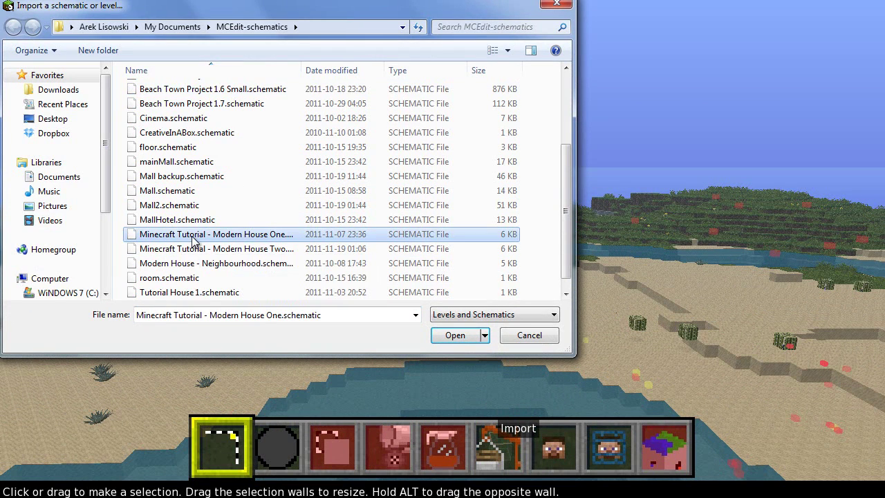
double_click(194, 239)
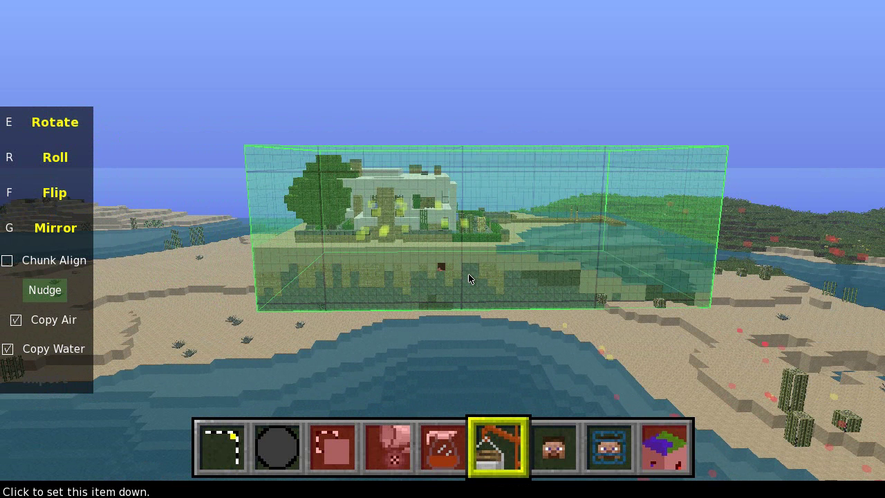
Rotate the imported house until its wooden pier points toward the near water, and set it down on the sandy shore.
key("e")
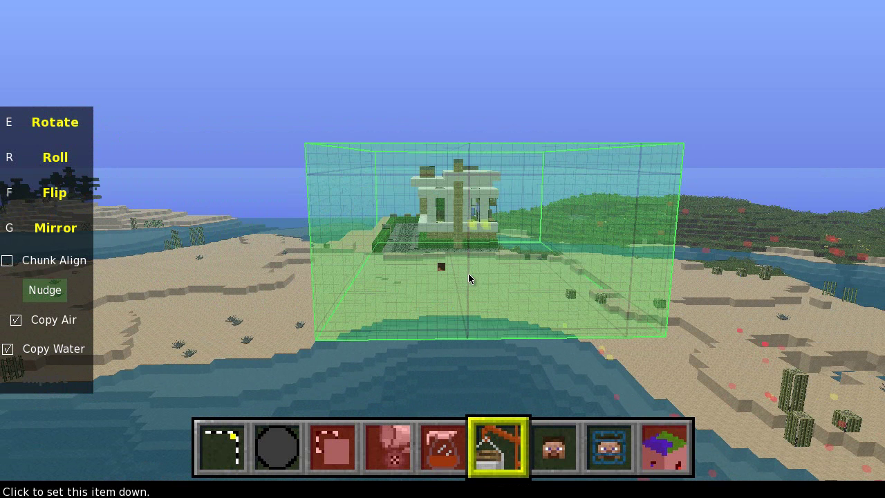
key("e")
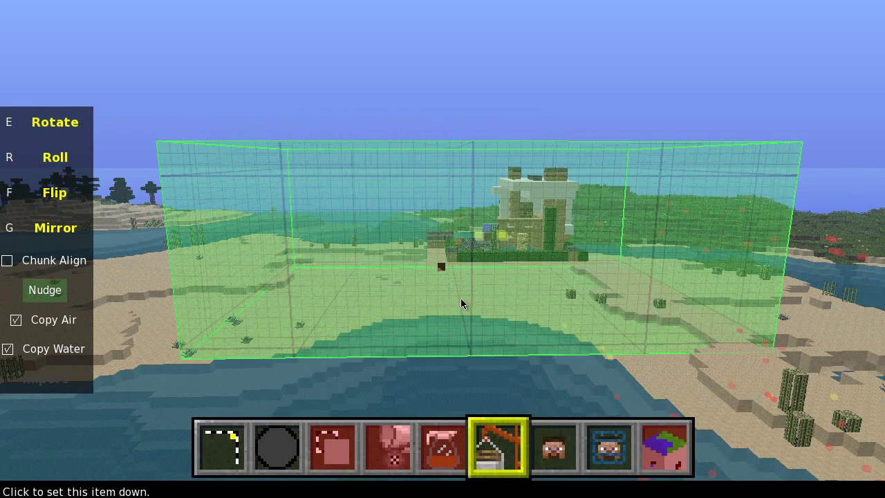
key("e")
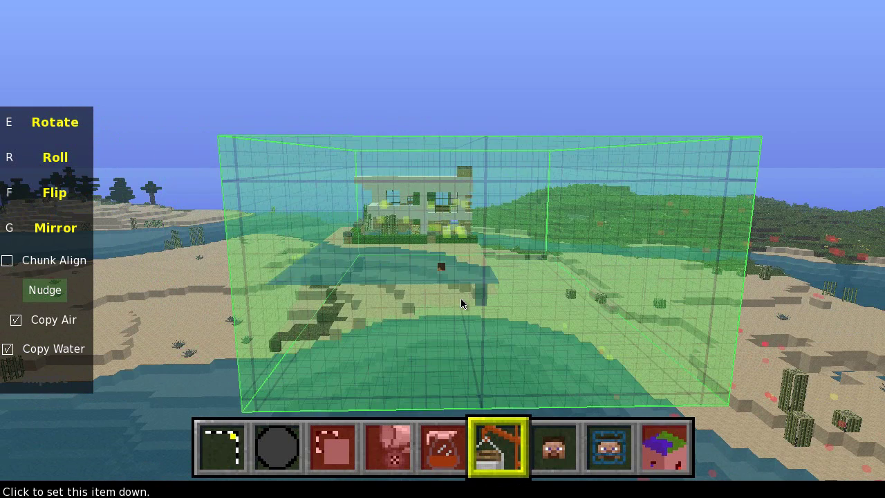
key("s")
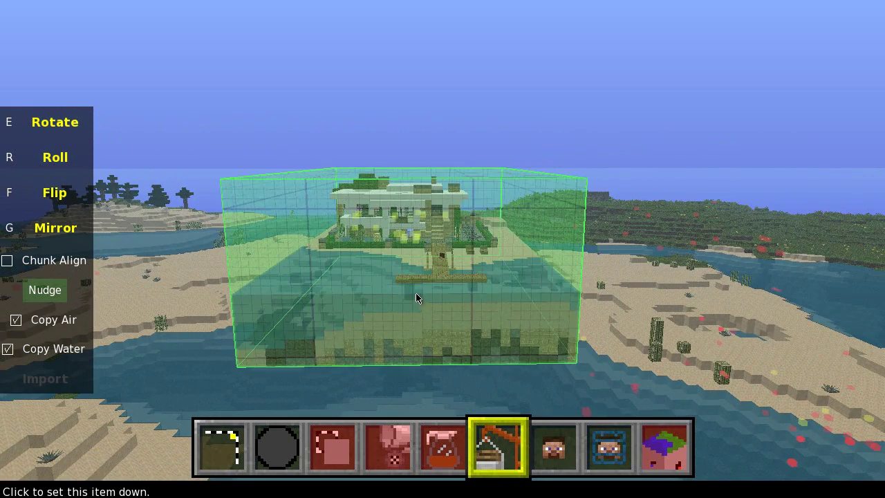
key("e")
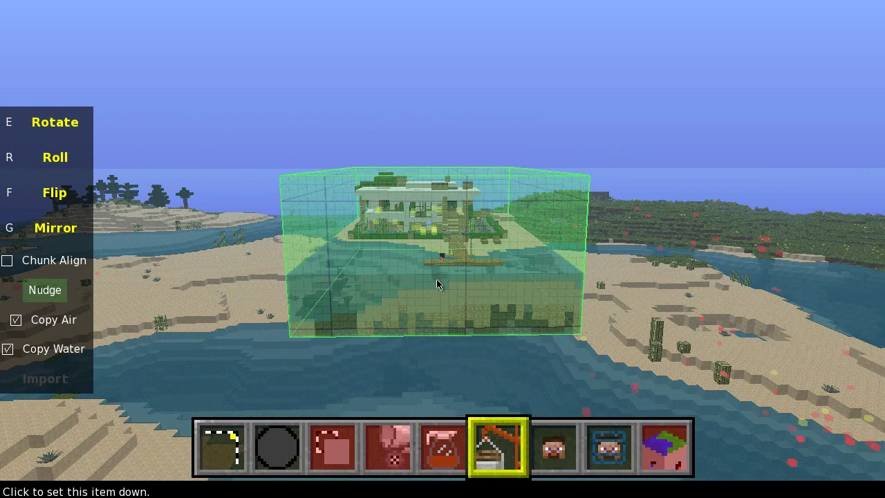
left_click(435, 285)
Reposition the placed house so its ground sits level with the surrounding beach and its pier reaches over the water.
key("d")
right_click_drag(518, 265, 443, 247)
key("d")
key("w")
key("k")
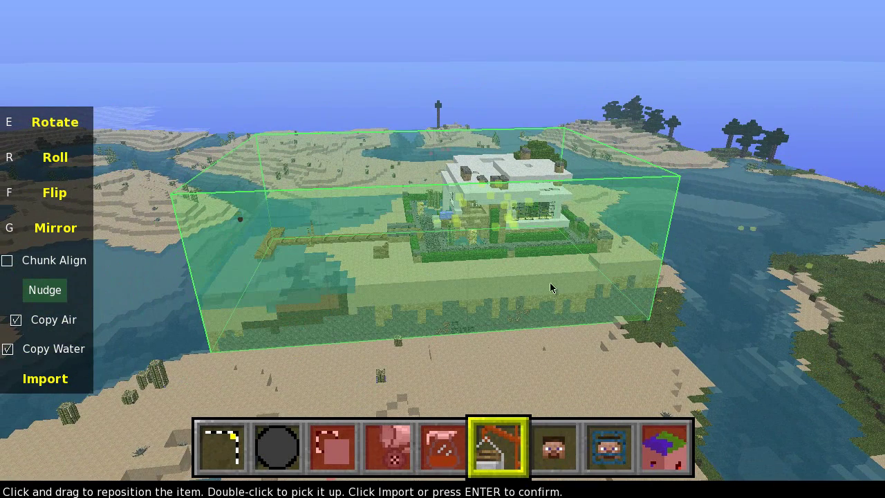
key("a")
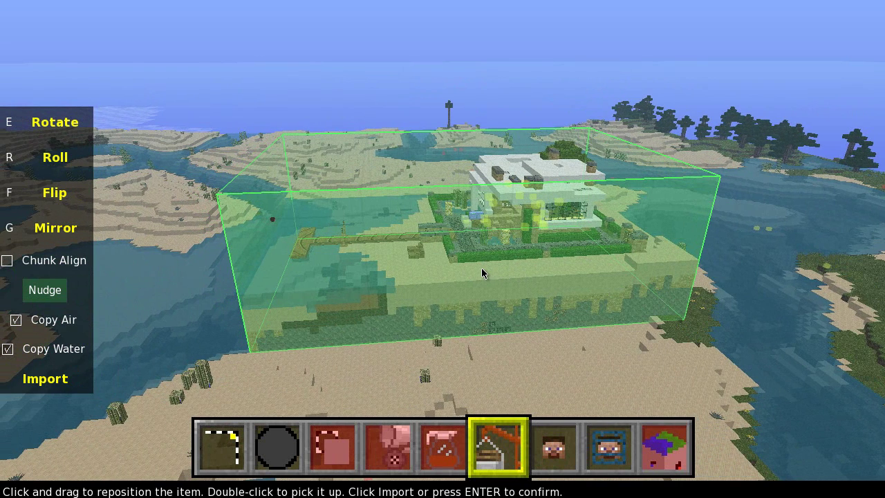
left_click_drag(515, 256, 487, 316)
key("a")
right_click_drag(487, 316, 440, 253)
right_click_drag(447, 284, 445, 251)
key("d")
left_click_drag(550, 299, 447, 292)
right_click_drag(447, 293, 444, 251)
Check the fit of the house against the shoreline and confirm its import into the world.
key("a")
key("a")
key("d")
key("s")
right_click_drag(340, 90, 444, 250)
key("w")
key("s")
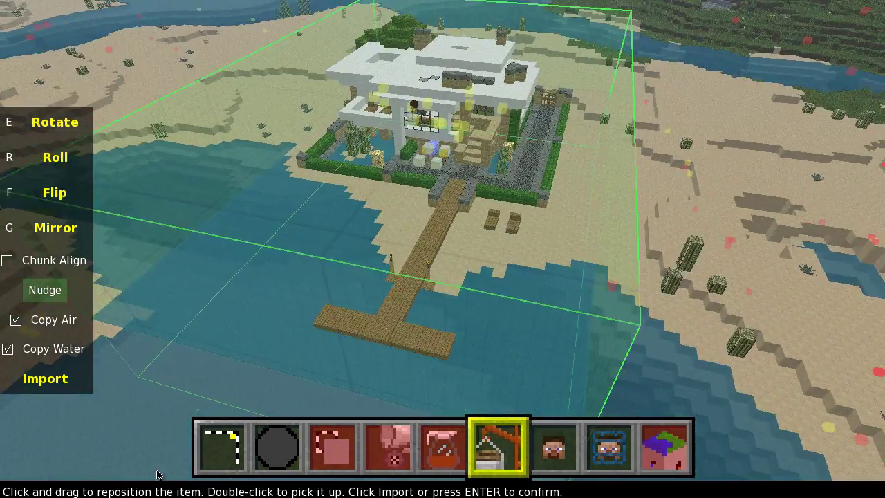
left_click(51, 380)
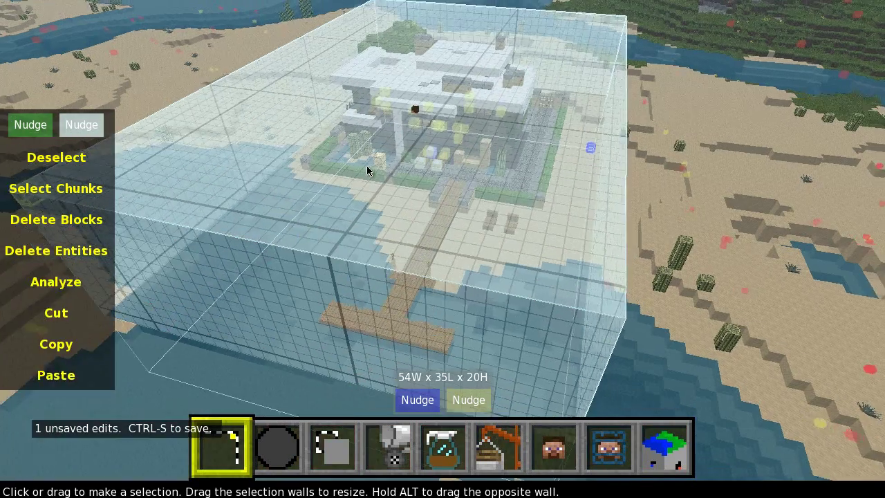
Save the world with the imported house.
key("s")
right_click(518, 115)
key("a")
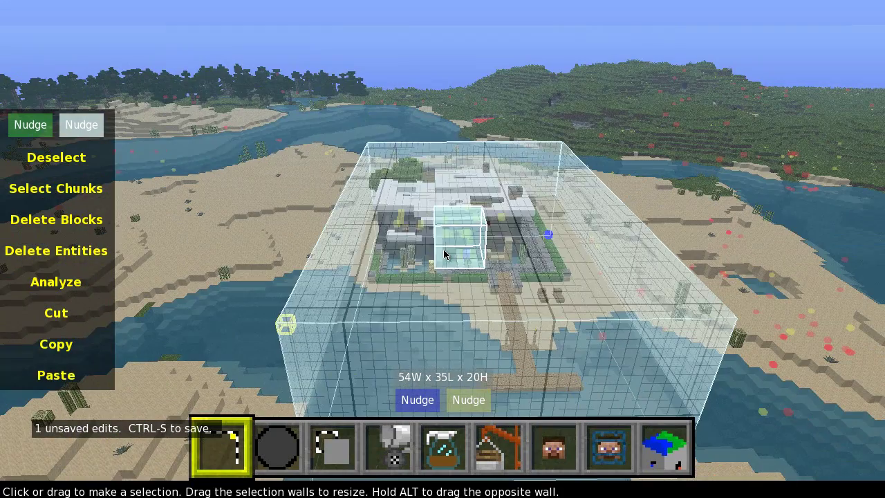
right_click(443, 250)
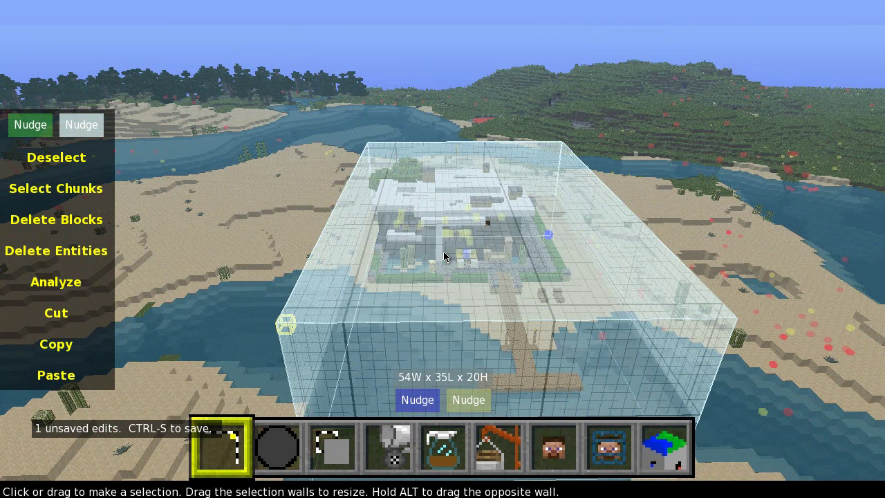
key("Escape")
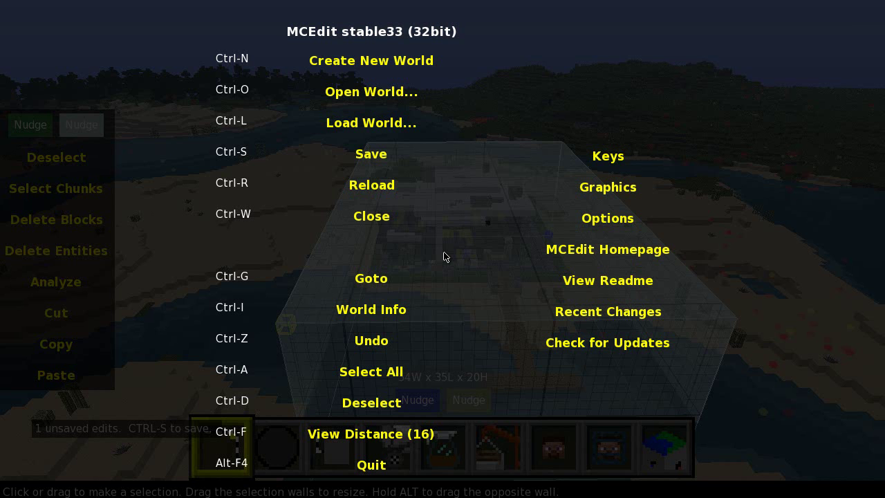
left_click(364, 156)
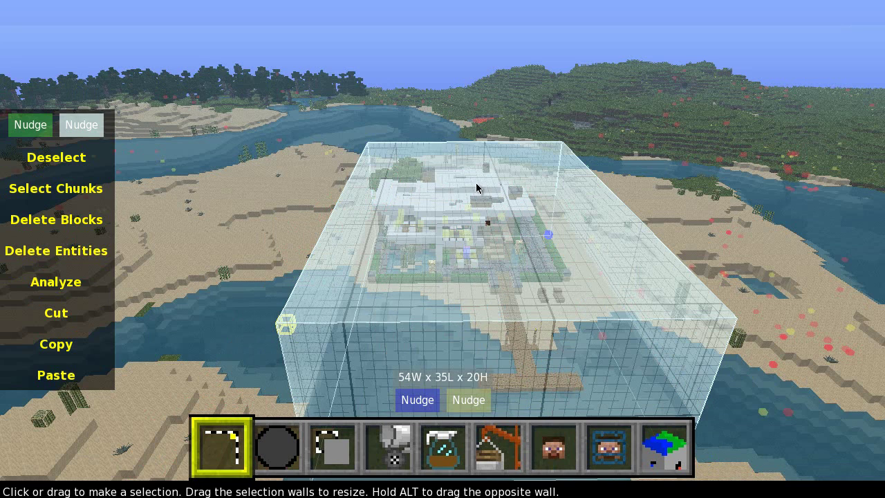
Examine the imported house and how it fits the surrounding island from several angles.
key("s")
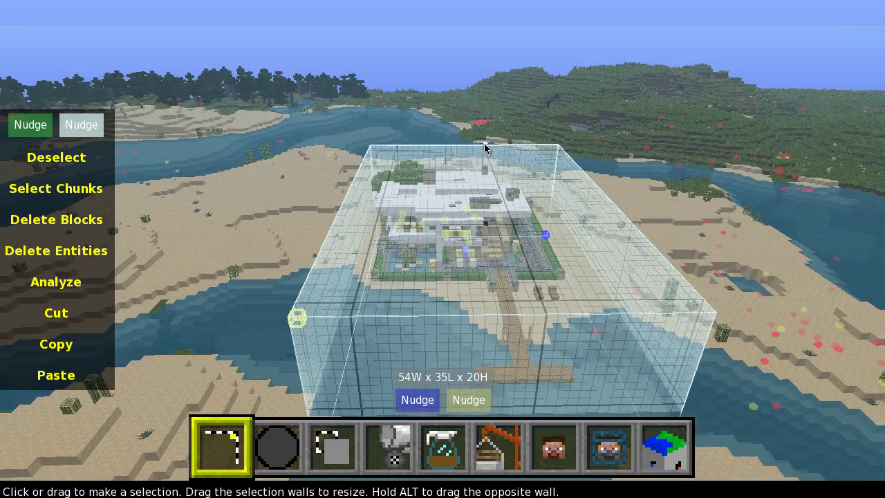
key("d")
key("a")
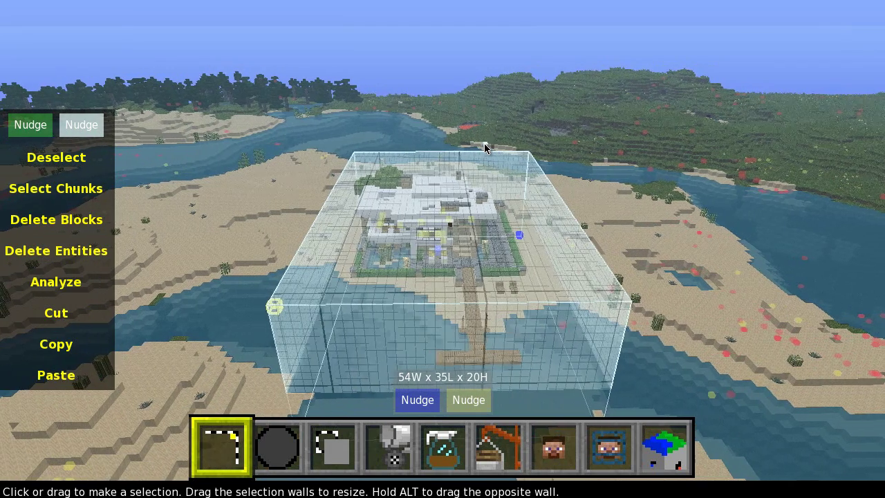
right_click(408, 230)
key("a")
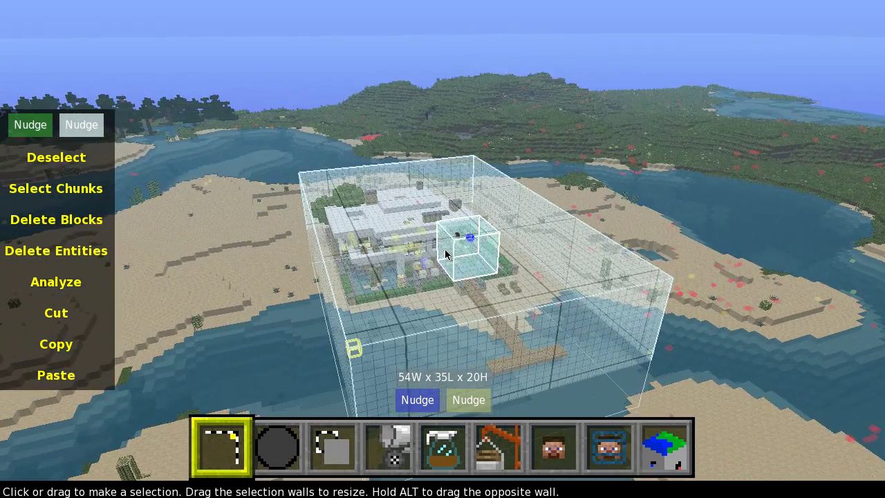
key("d")
key("w")
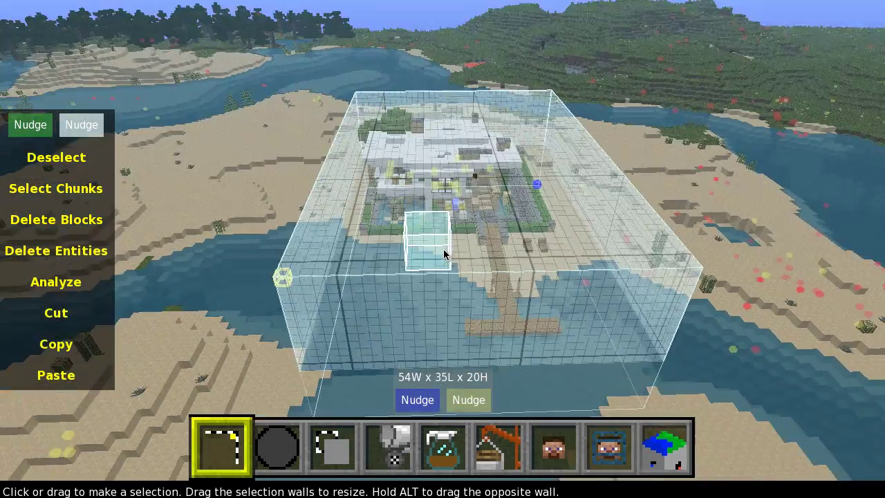
key("w")
key("s")
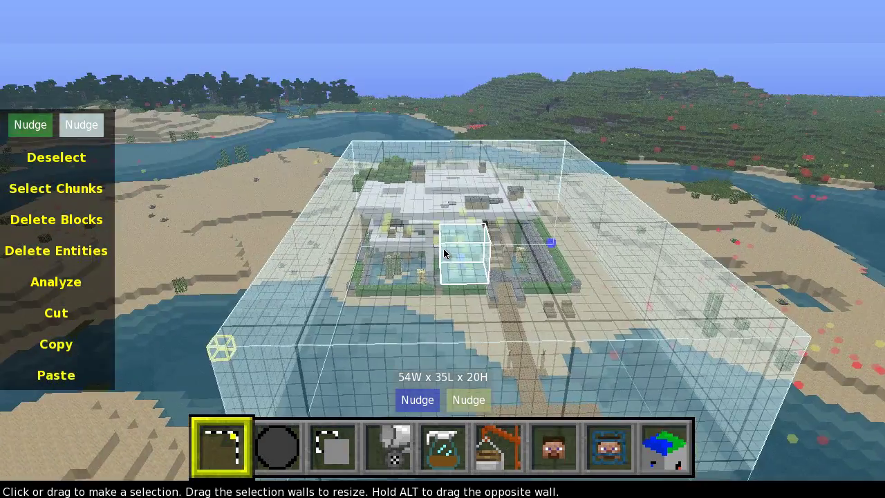
right_click_drag(445, 255, 439, 257)
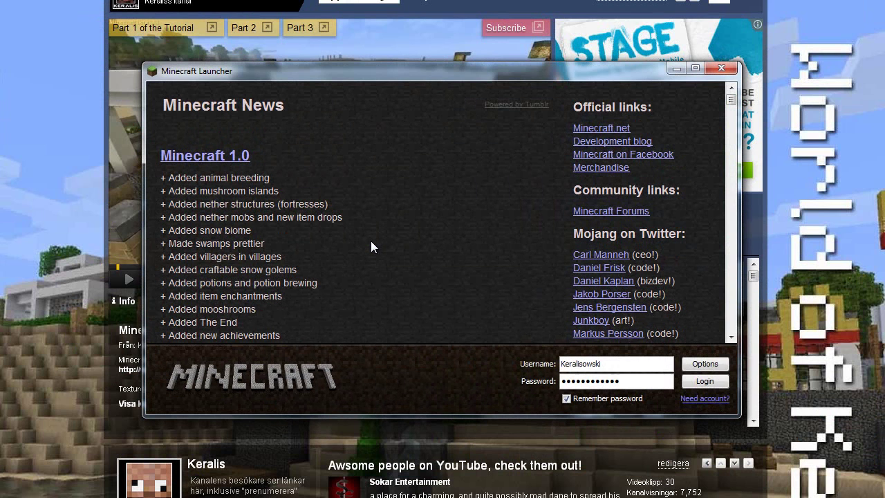
Switch to the Minecraft launcher, log in with the remembered account, and open the single-player world New World to view the house.
left_click(694, 384)
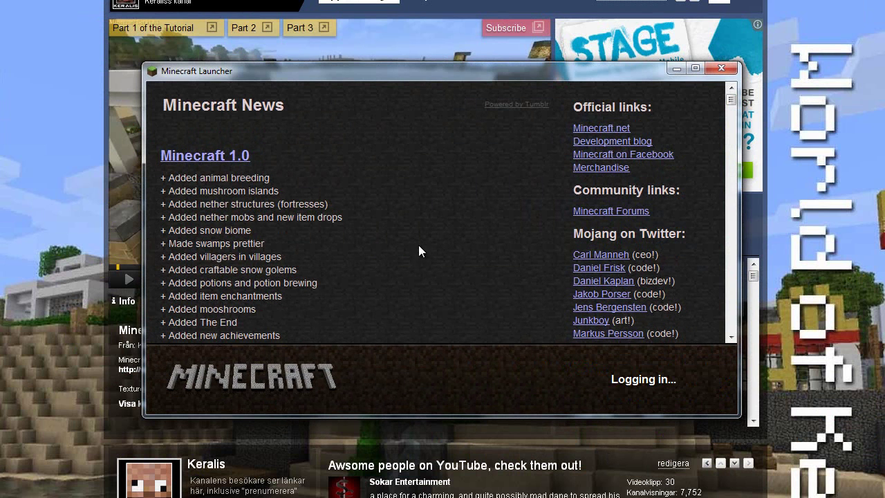
left_click(493, 266)
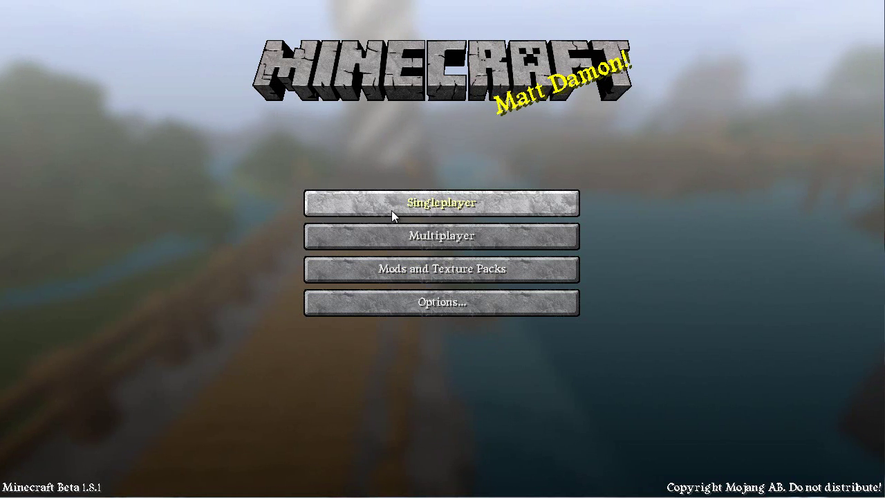
left_click(391, 210)
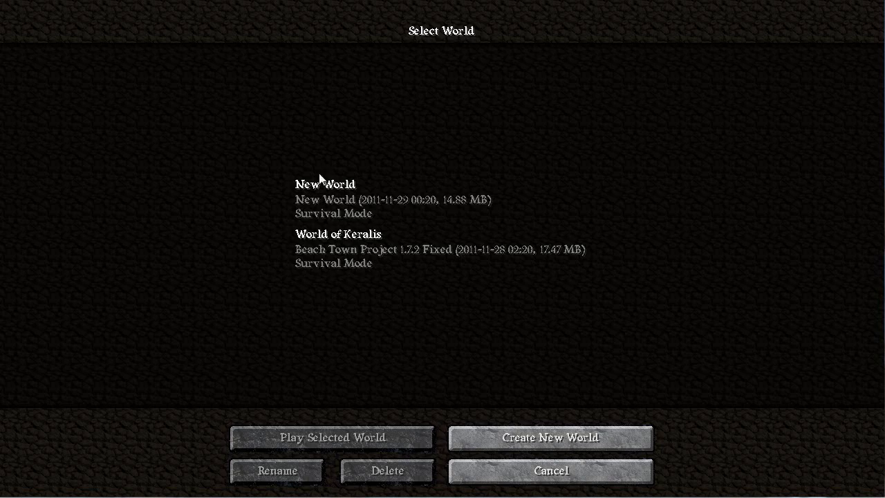
double_click(330, 188)
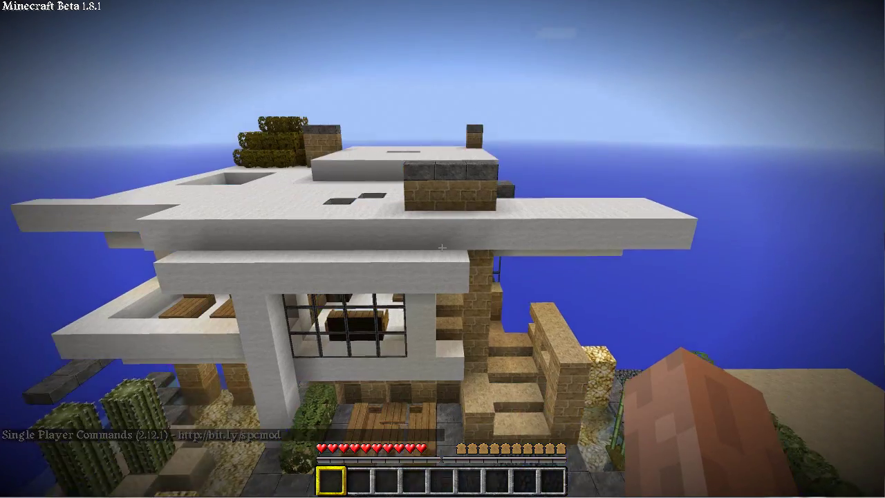
key("s")
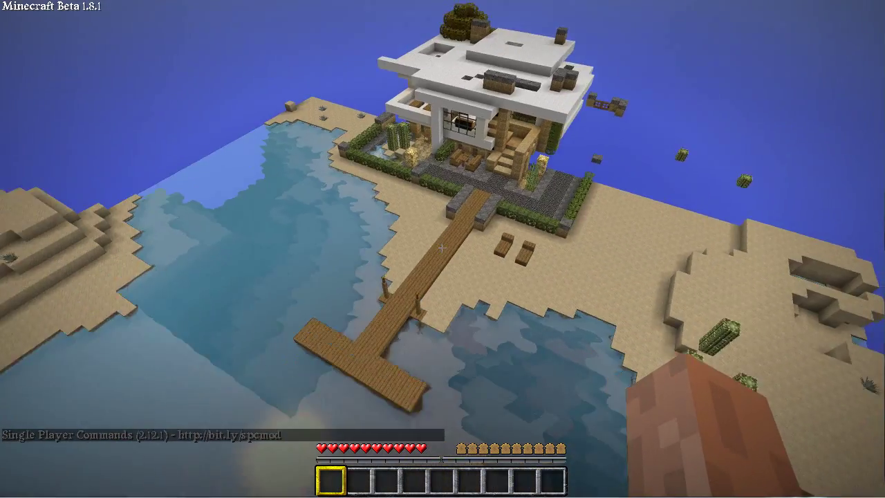